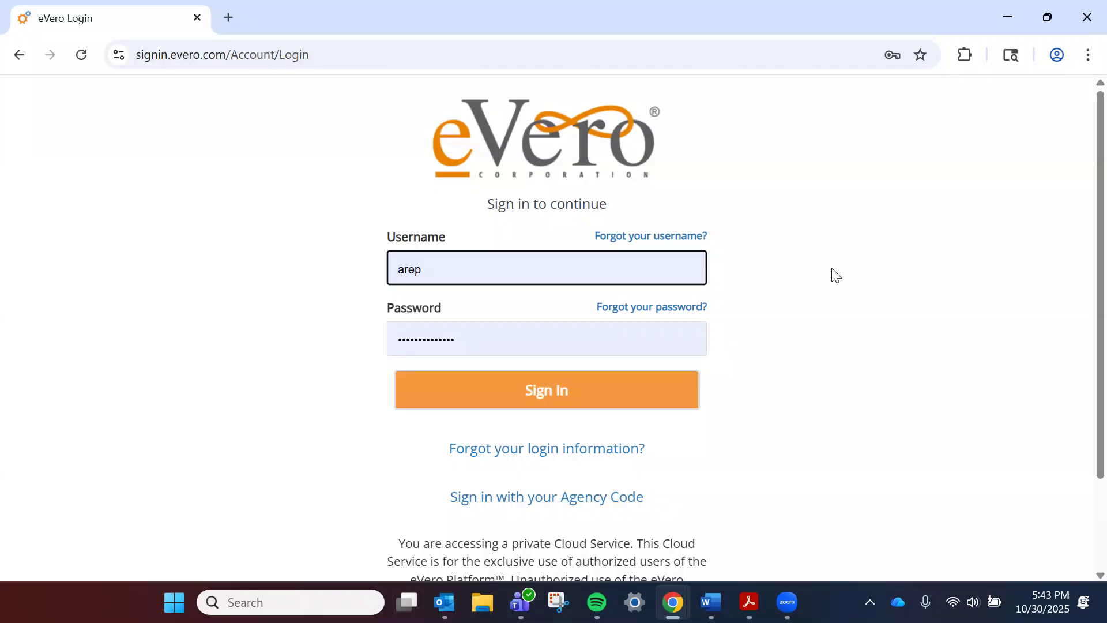
Step: Sign in to the eVero portal with the prefilled username and password
{"action": "left_click", "coordinate": [578, 396]}
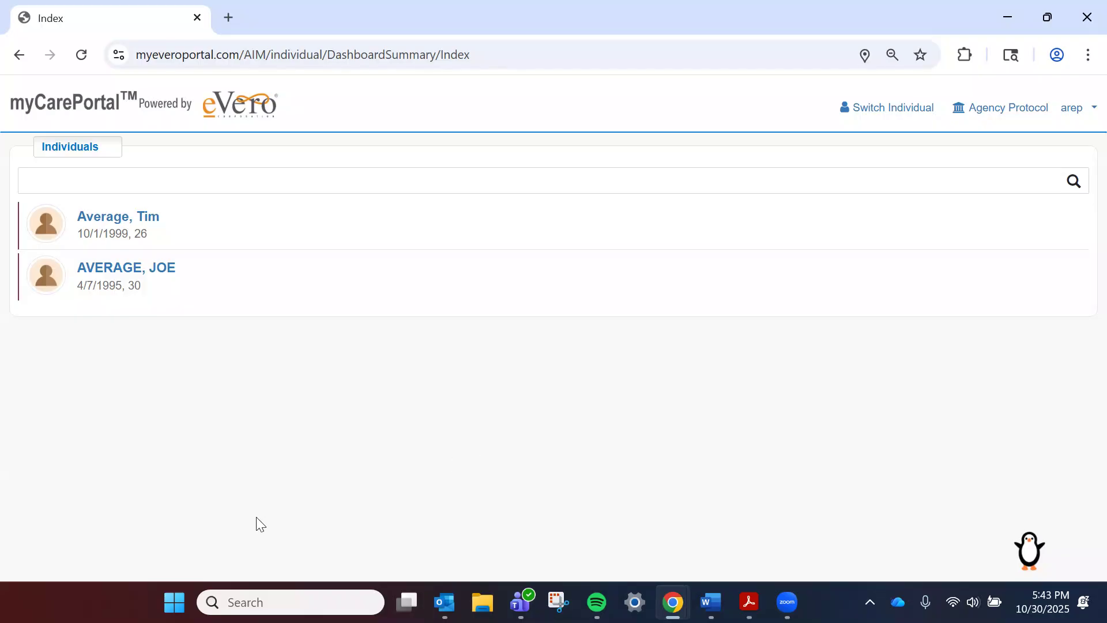
Step: Open the second individual's invoice list from the SDS menu
{"action": "left_click", "coordinate": [167, 275]}
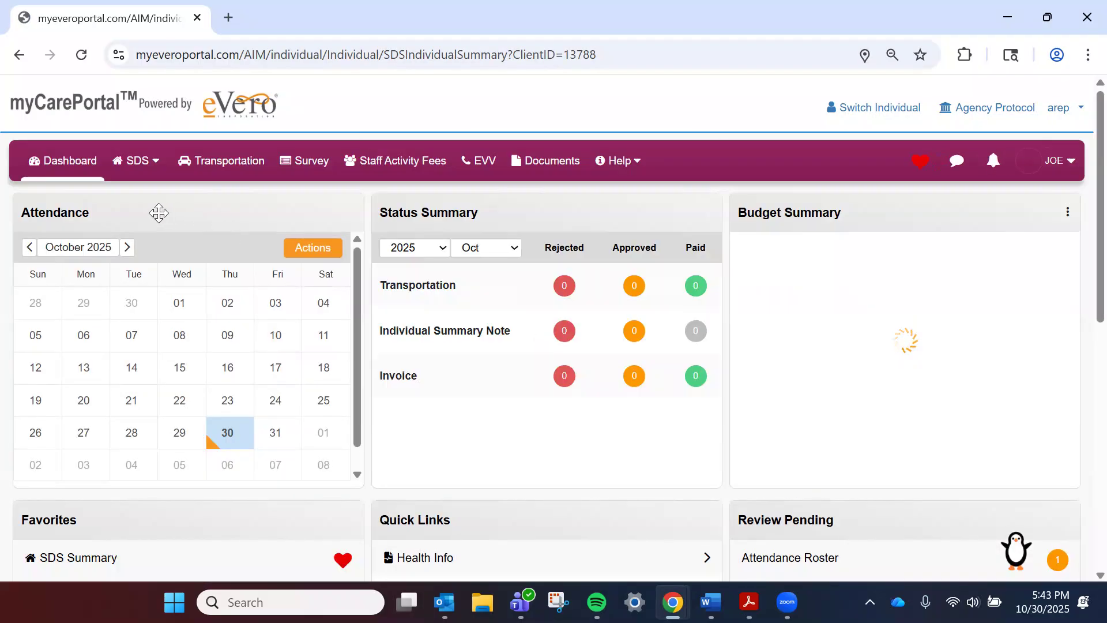
{"action": "mouse_move", "coordinate": [130, 161]}
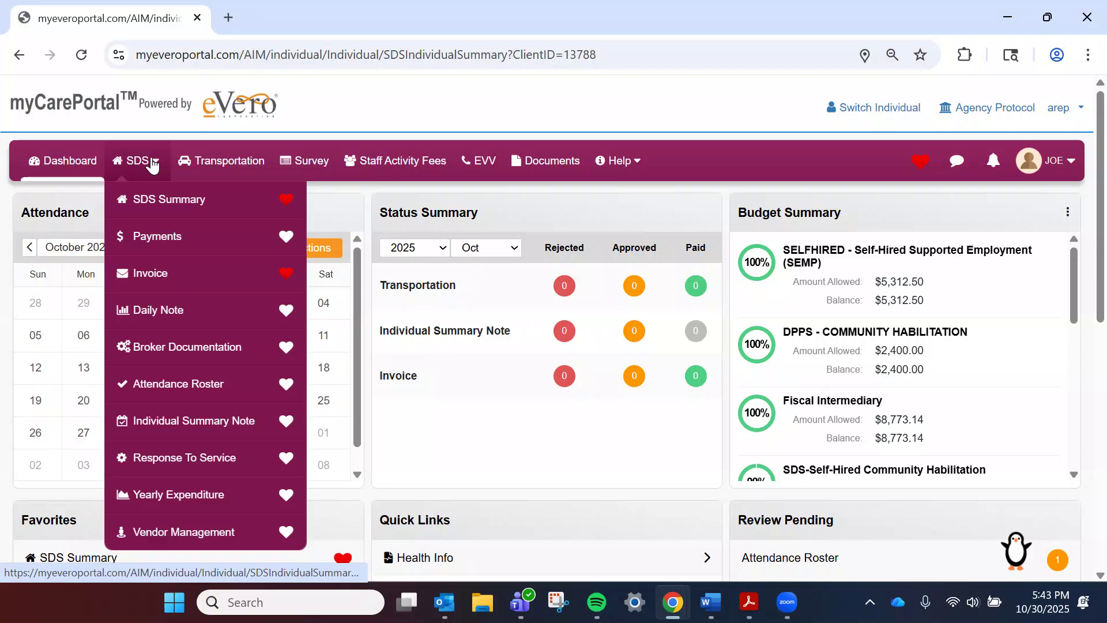
{"action": "left_click", "coordinate": [148, 271]}
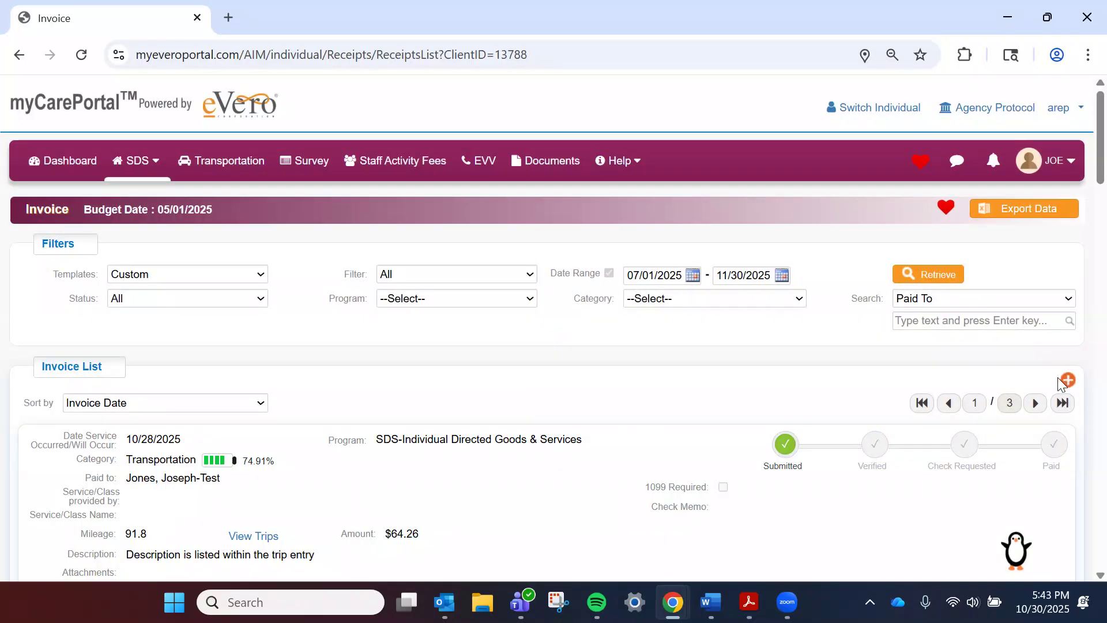
Step: Start a new invoice dated 10/30/2025 under program SDS-Other Than Personal Service Items
{"action": "left_click", "coordinate": [1063, 382]}
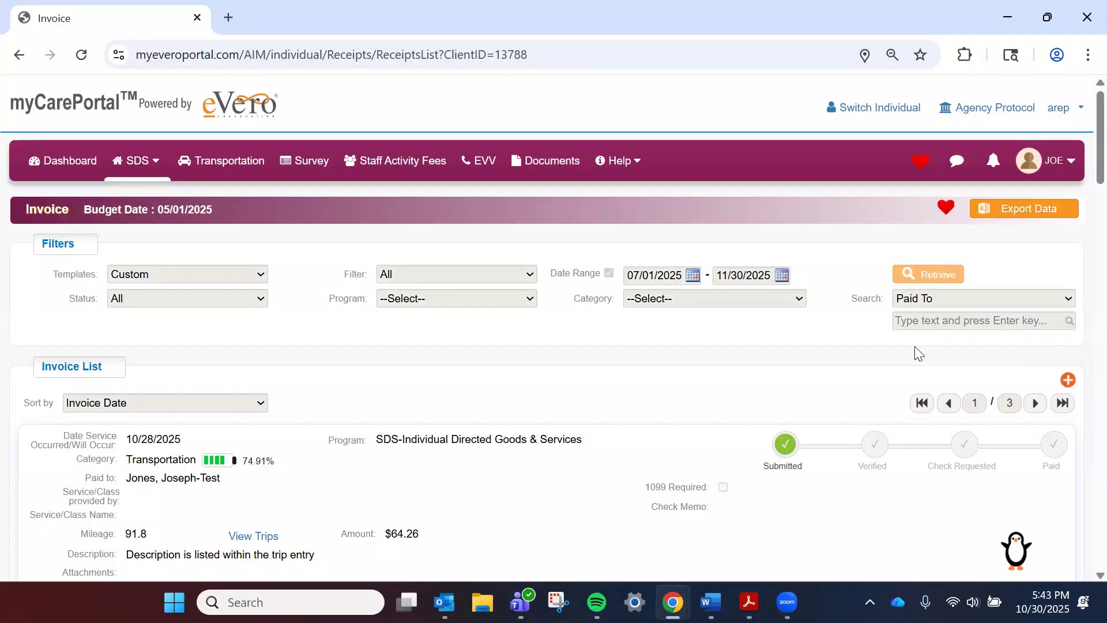
{"action": "scroll", "coordinate": [568, 271], "scroll_direction": "down", "scroll_amount": 3}
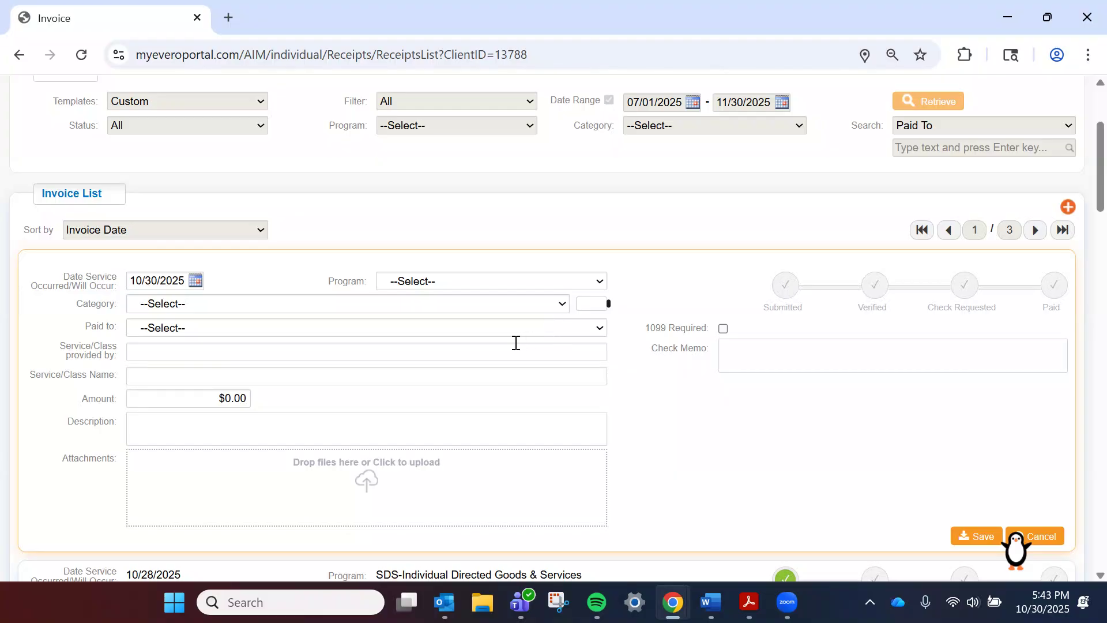
{"action": "left_click", "coordinate": [195, 281]}
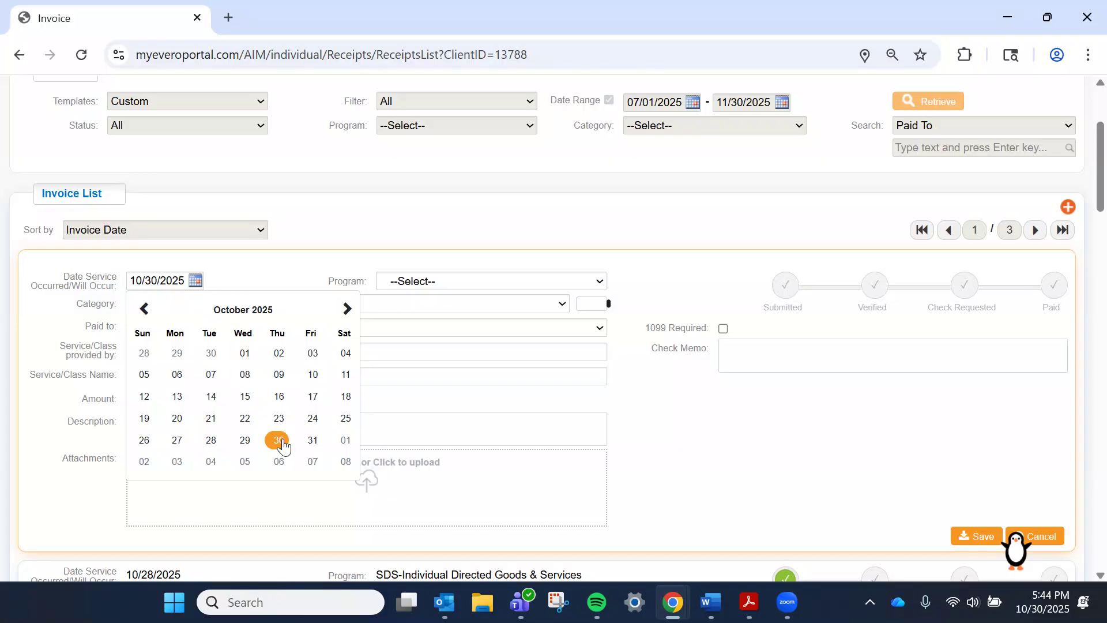
{"action": "left_click", "coordinate": [281, 434]}
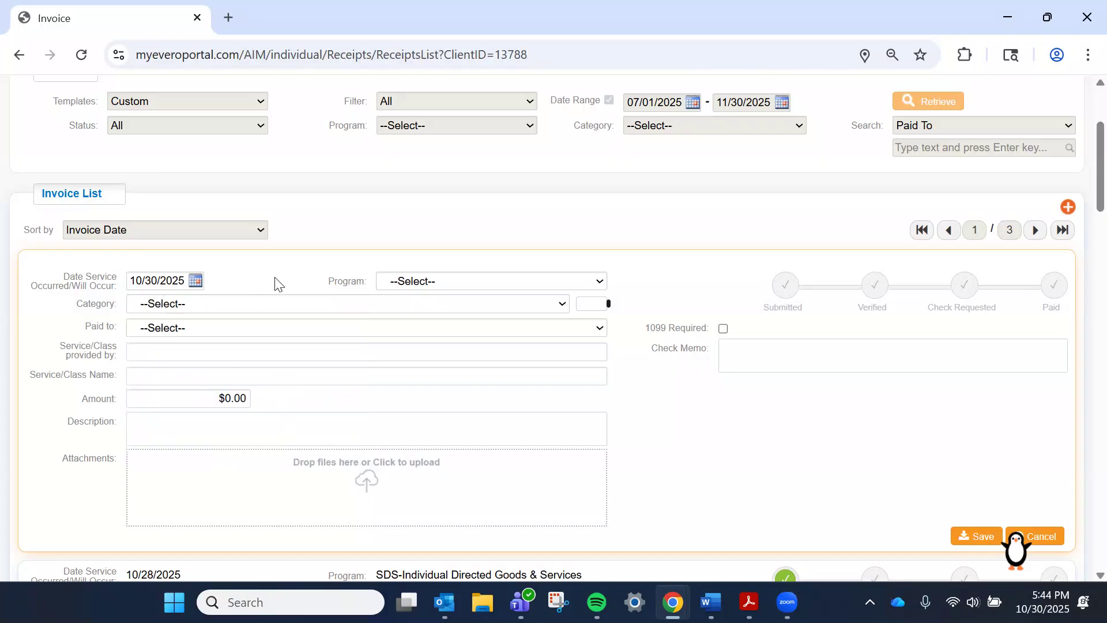
{"action": "left_click", "coordinate": [409, 284]}
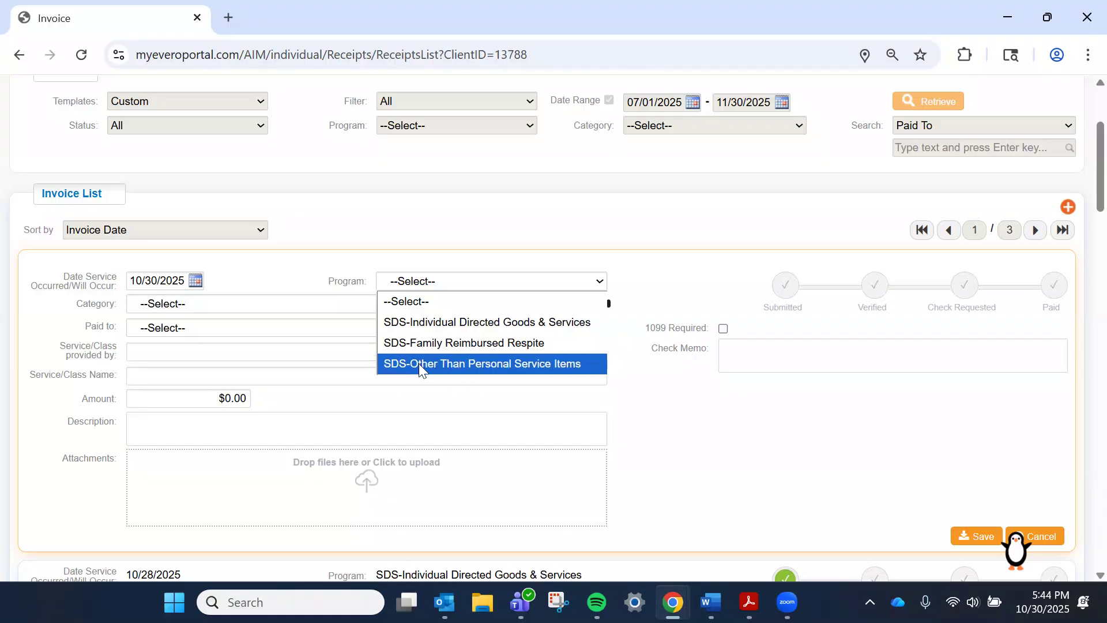
{"action": "left_click", "coordinate": [419, 363]}
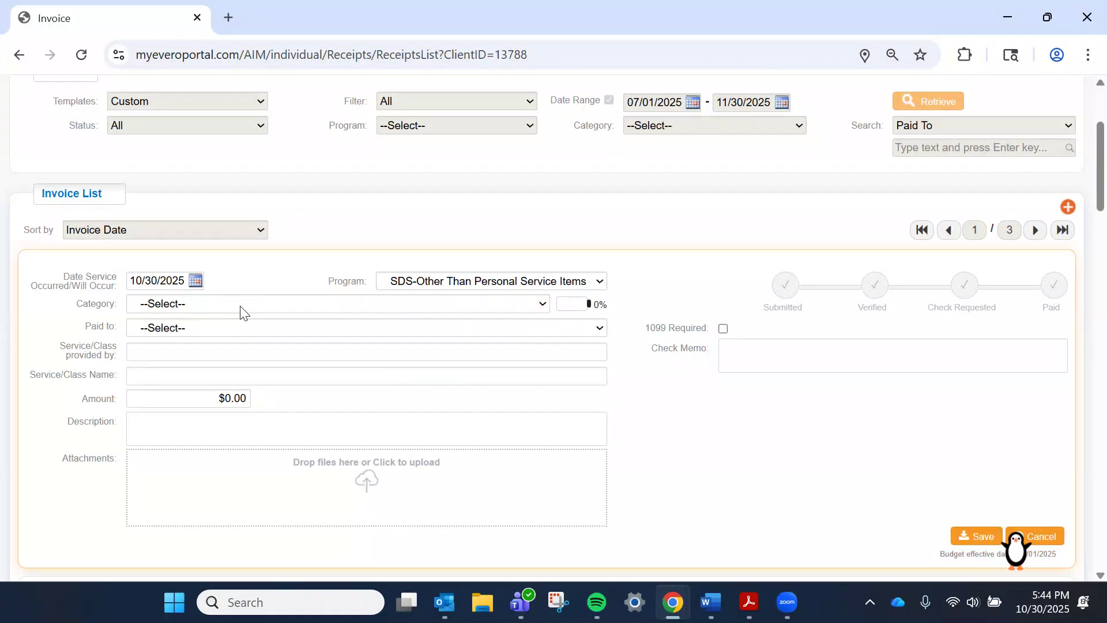
Step: Set the invoice category to Personal Use Transportation and choose the payee
{"action": "left_click", "coordinate": [240, 312]}
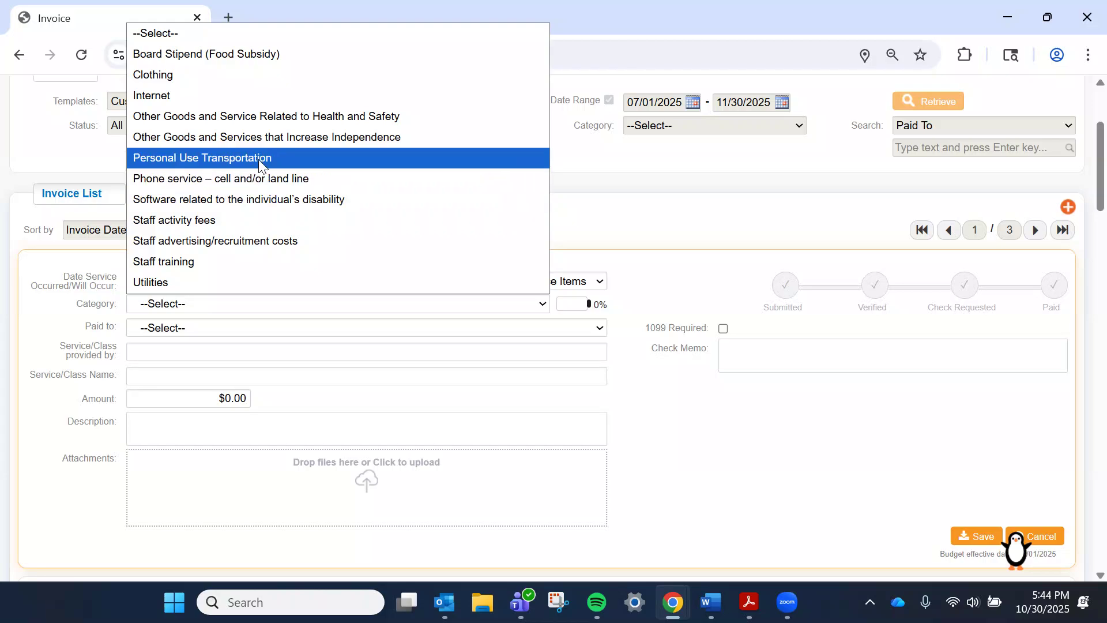
{"action": "left_click", "coordinate": [259, 159]}
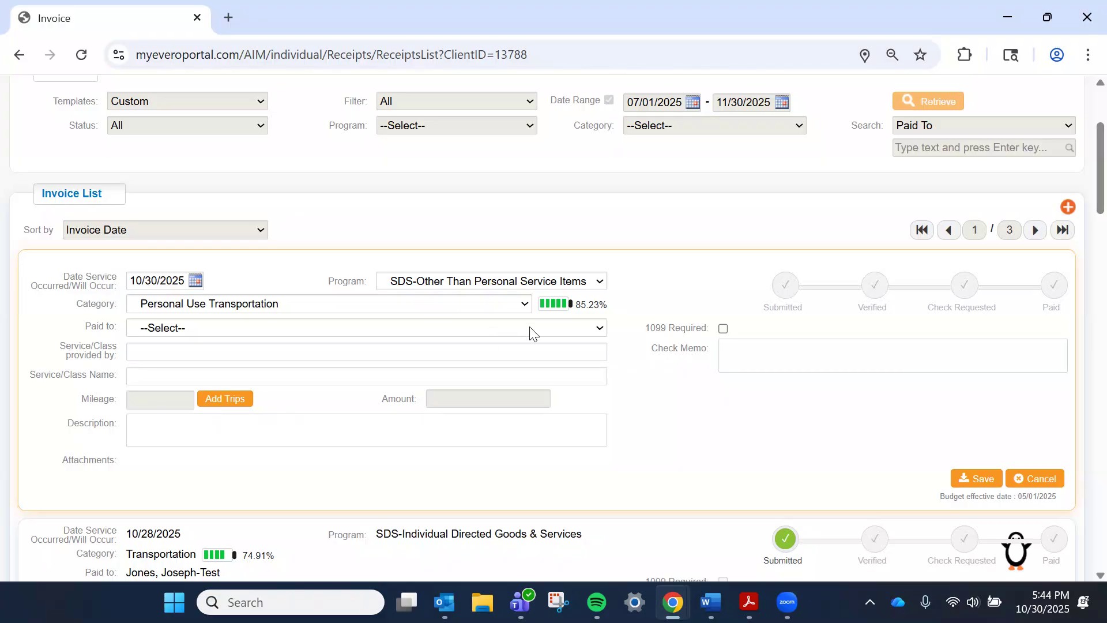
{"action": "left_click", "coordinate": [407, 335]}
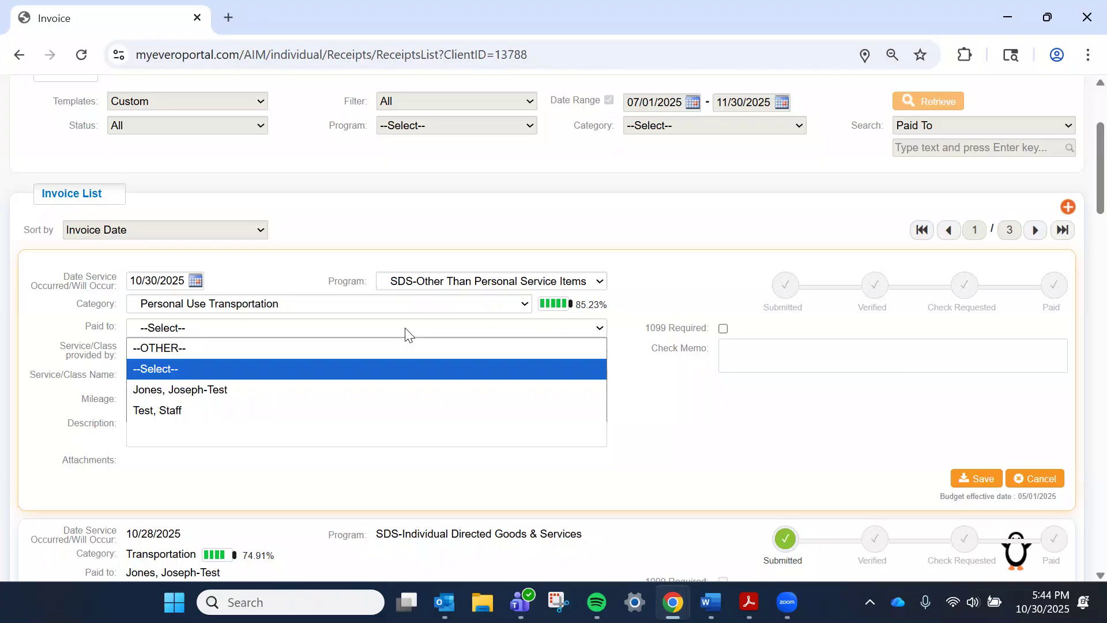
{"action": "left_click", "coordinate": [375, 390]}
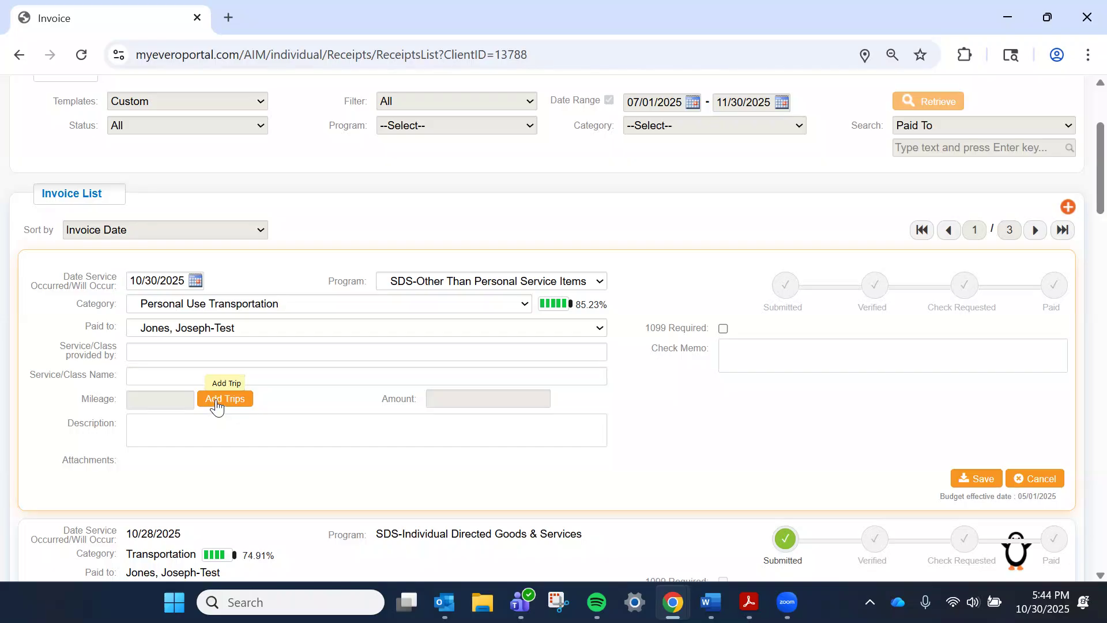
{"action": "left_click", "coordinate": [217, 402]}
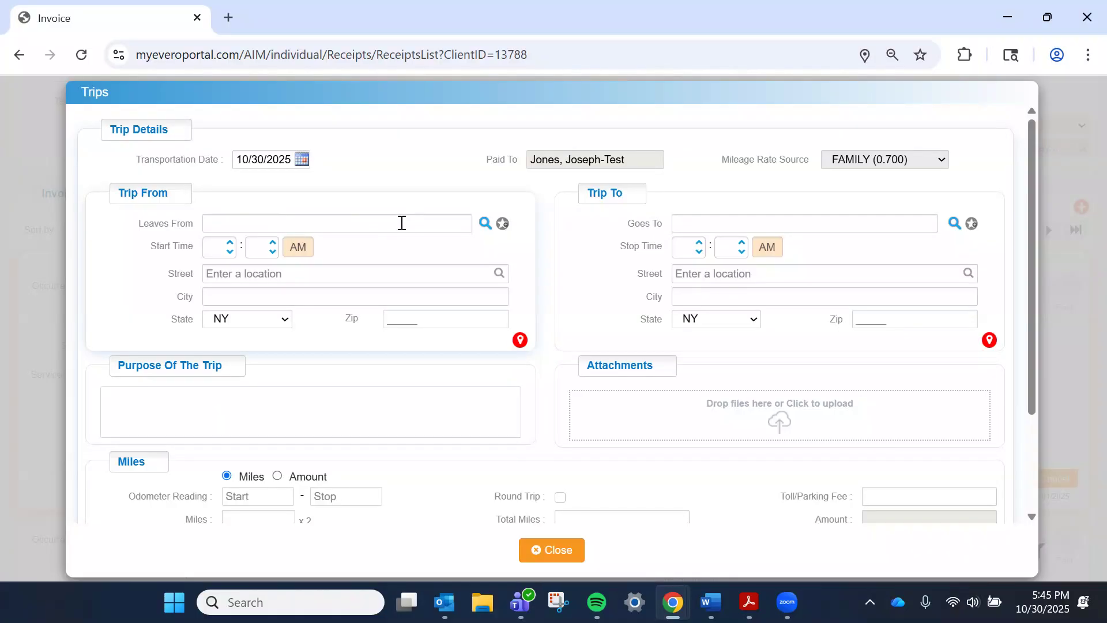
{"action": "left_click", "coordinate": [484, 224]}
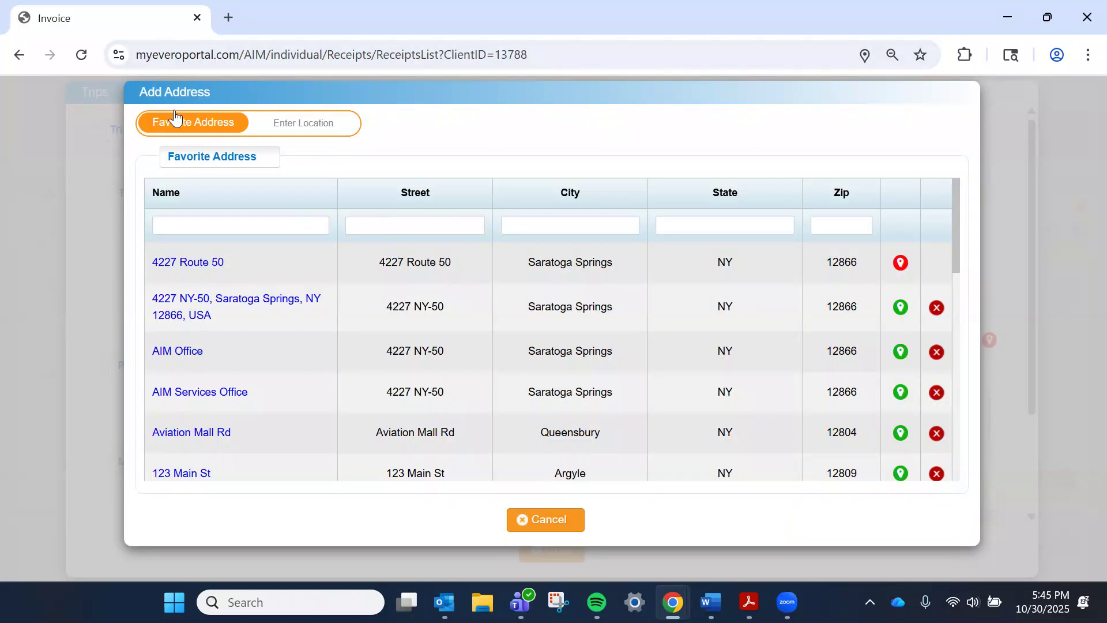
{"action": "left_click", "coordinate": [336, 132]}
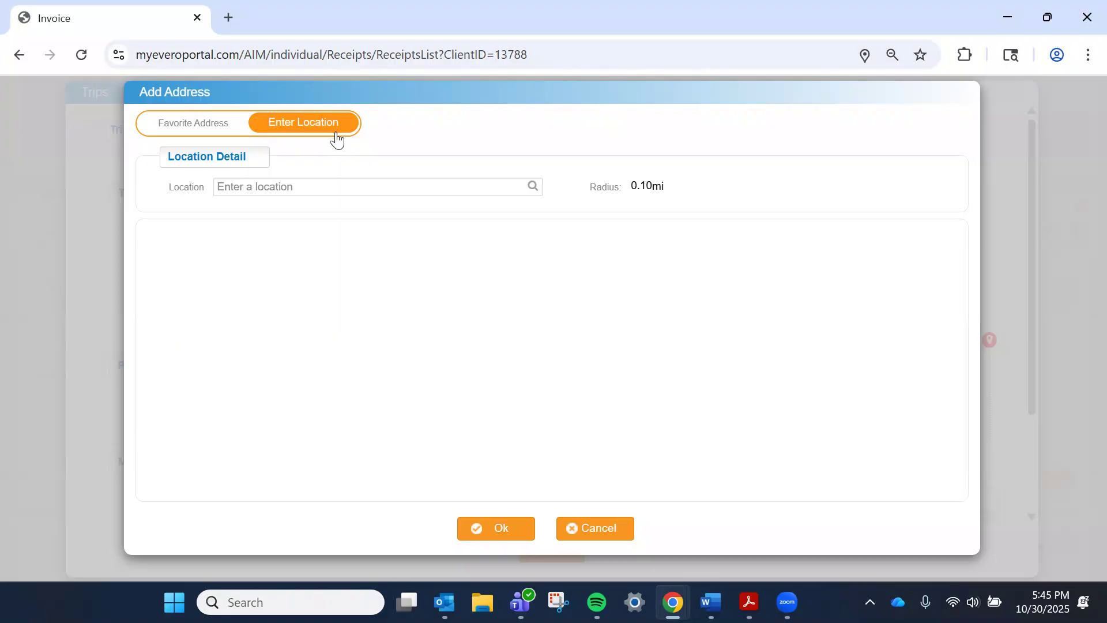
{"action": "left_click", "coordinate": [364, 188]}
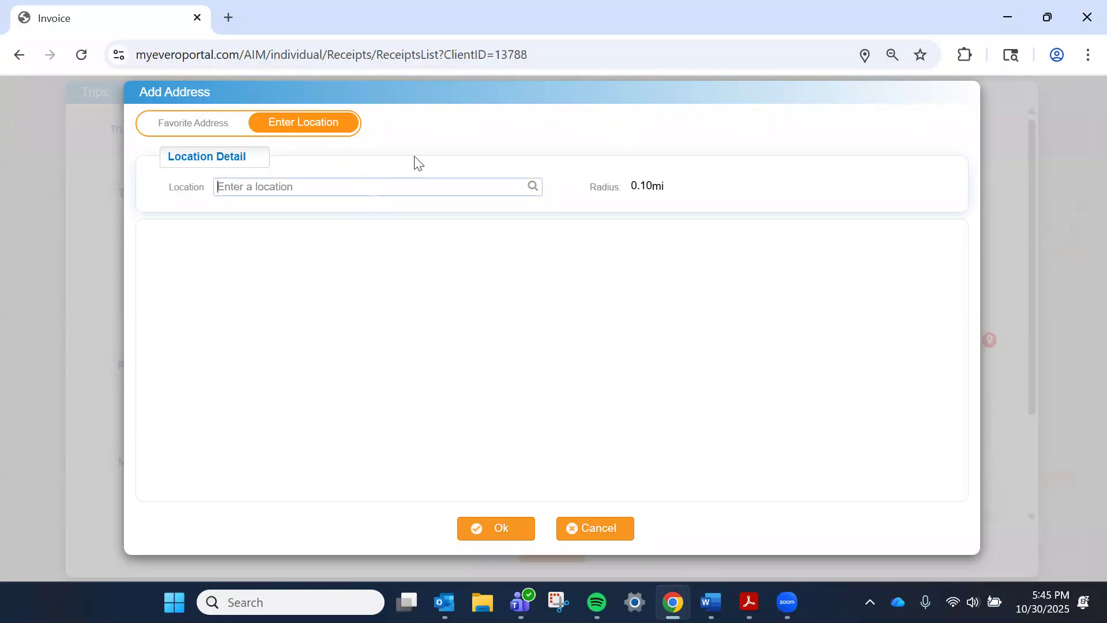
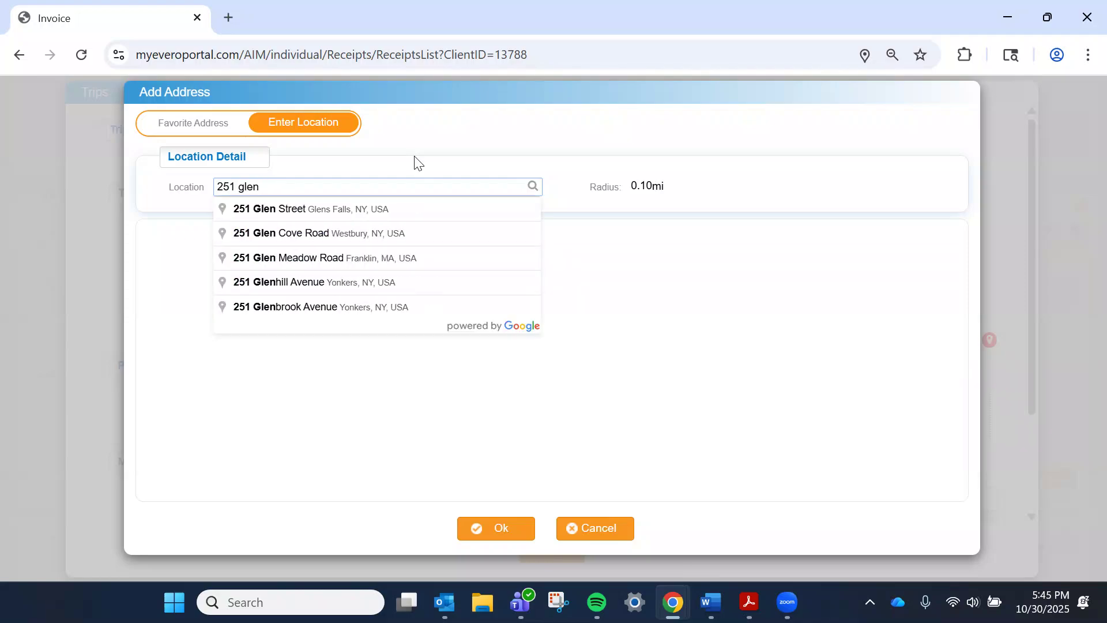
{"action": "left_click", "coordinate": [393, 210]}
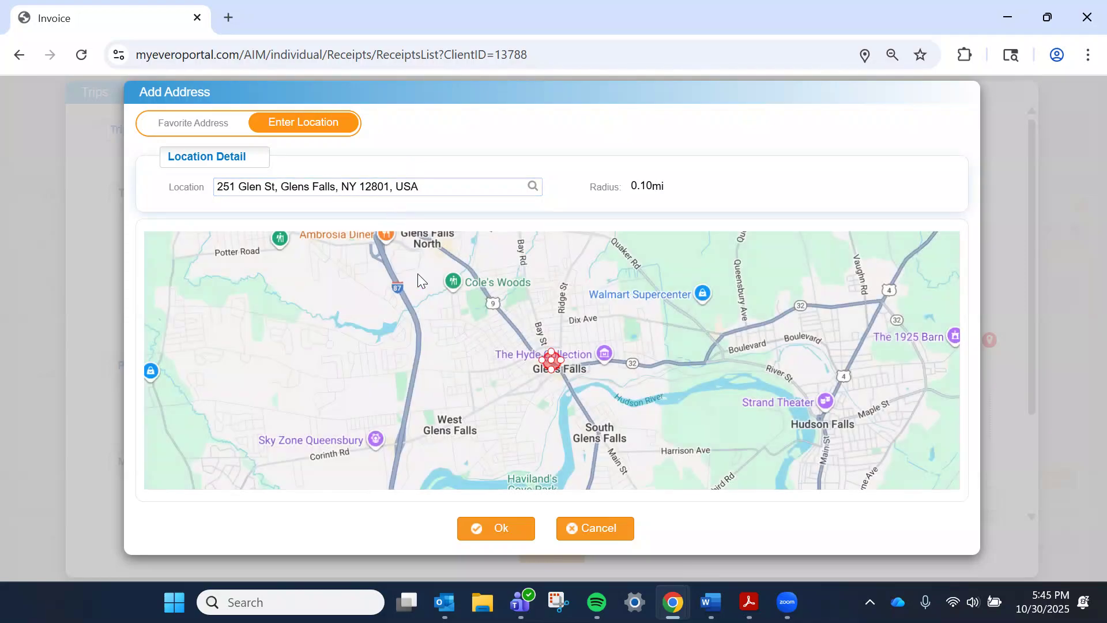
{"action": "left_click", "coordinate": [523, 529]}
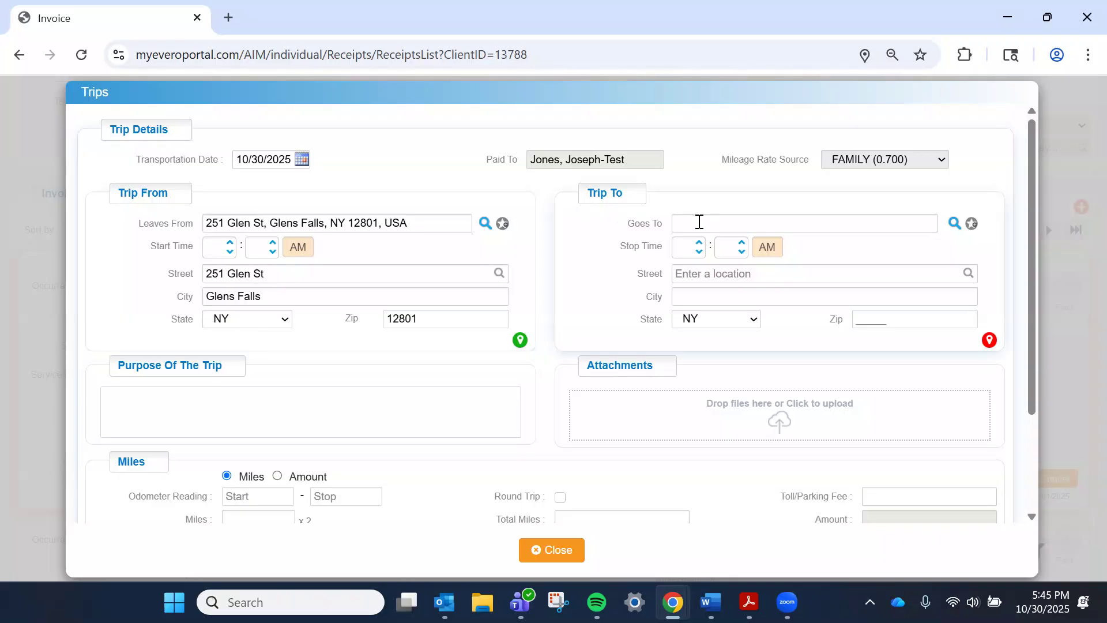
Step: Set the trip destination to 108 Avenue of the Pines, Saratoga Springs, from Favorites (22.4 miles)
{"action": "left_click", "coordinate": [954, 224]}
{"action": "scroll", "coordinate": [270, 329], "scroll_direction": "down", "scroll_amount": 8}
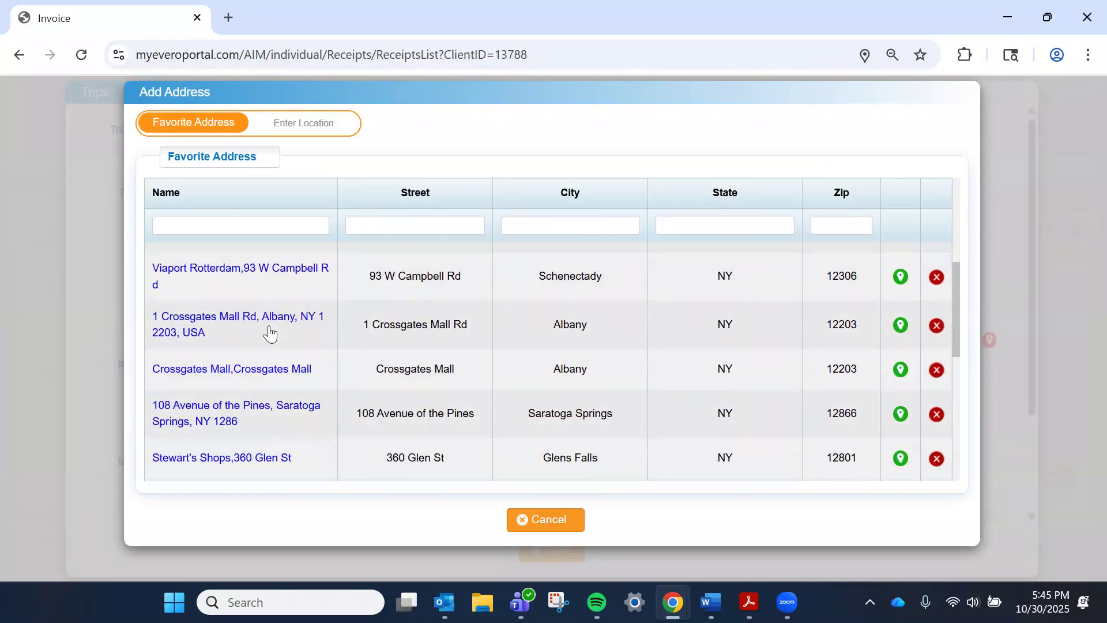
{"action": "scroll", "coordinate": [241, 372], "scroll_direction": "down", "scroll_amount": 2}
{"action": "scroll", "coordinate": [241, 372], "scroll_direction": "up", "scroll_amount": 4}
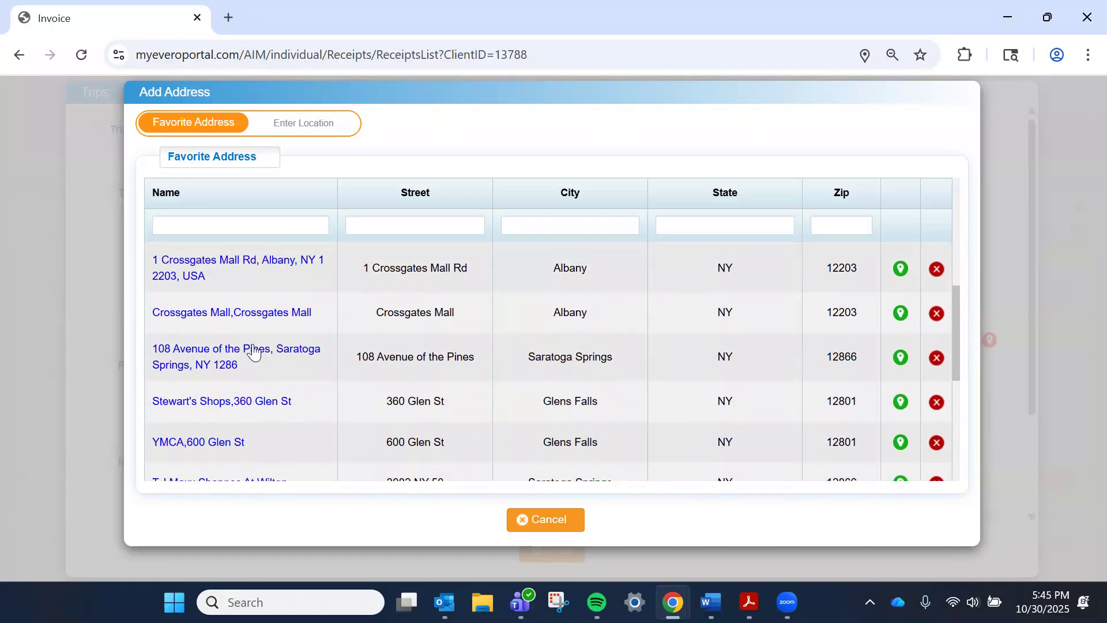
{"action": "left_click", "coordinate": [249, 358]}
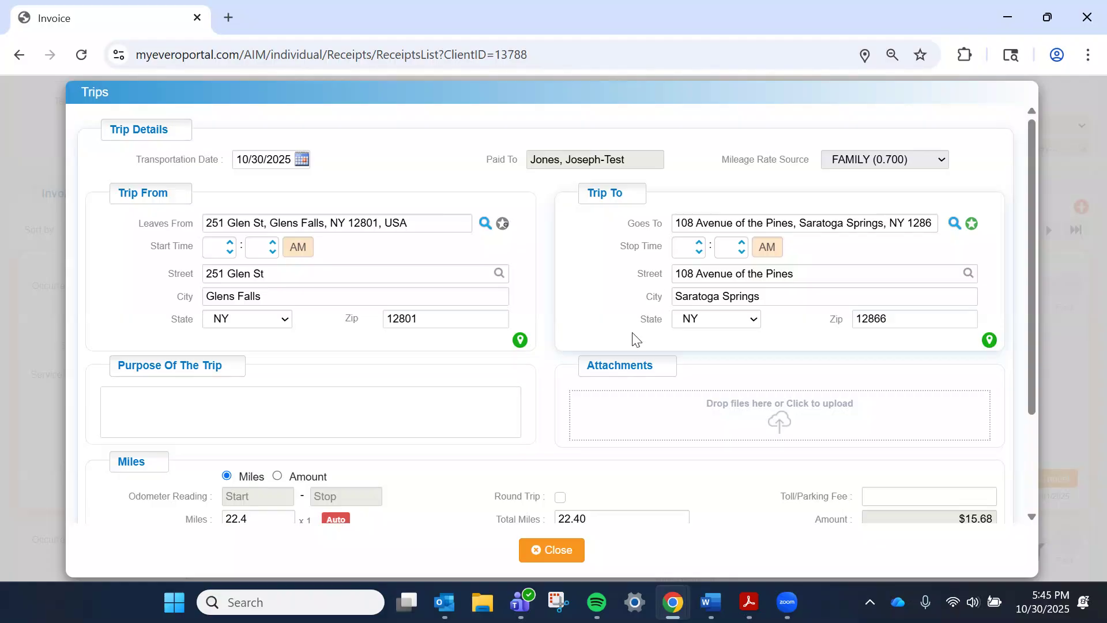
{"action": "scroll", "coordinate": [387, 297], "scroll_direction": "down", "scroll_amount": 1}
Step: Enter the trip purpose 'Uber trip to SPAC for summer concert.'
{"action": "left_click", "coordinate": [364, 323]}
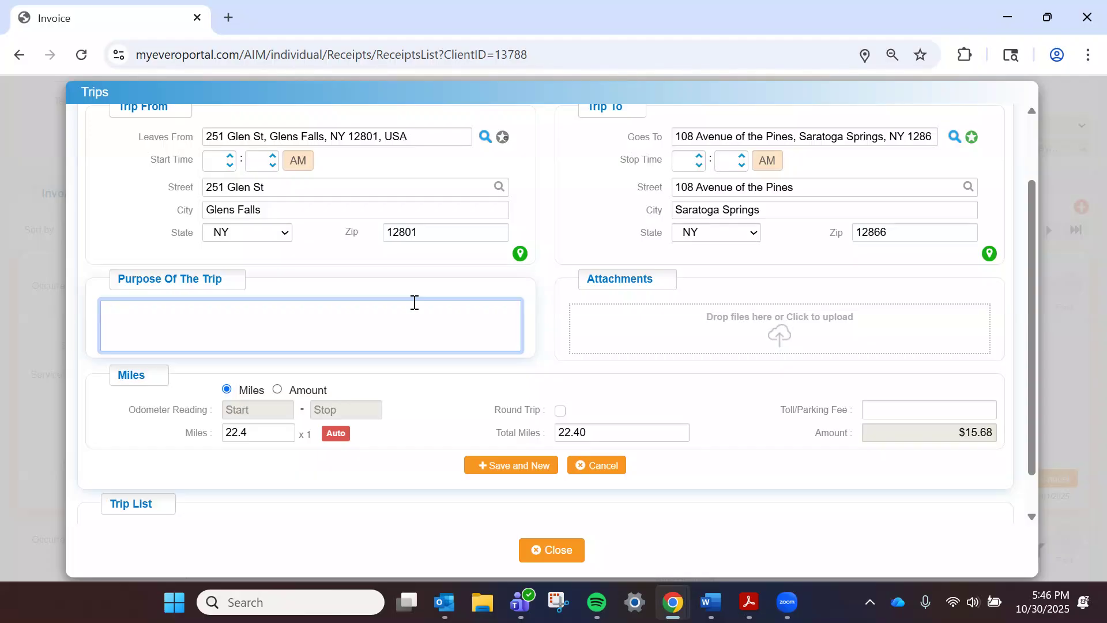
{"action": "type", "text": "Uber trip to SPAC for summer concert."}
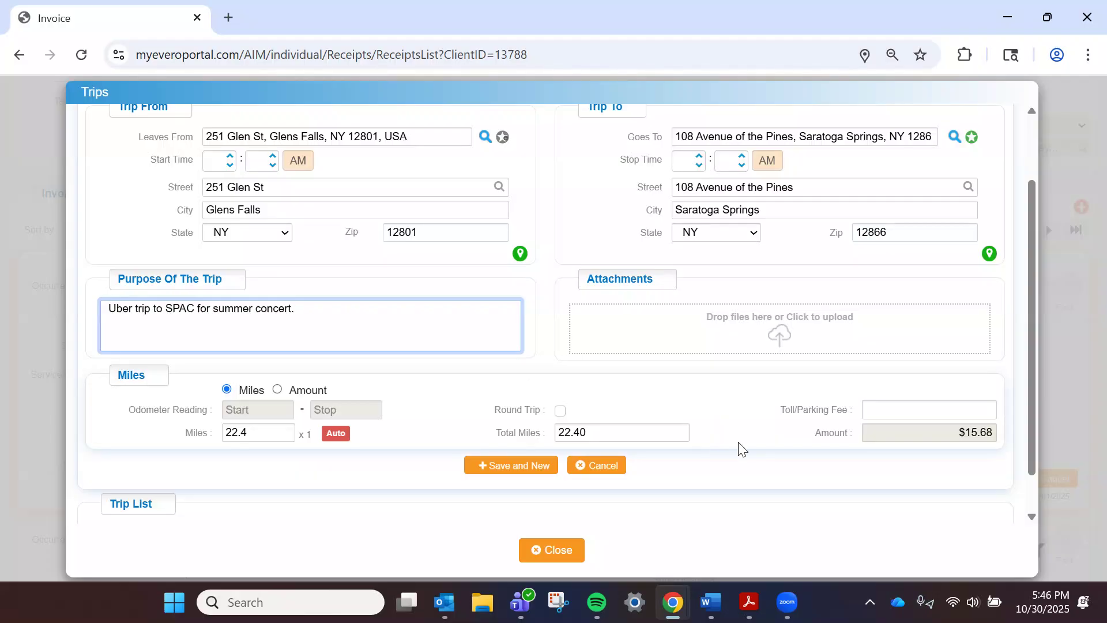
{"action": "left_click", "coordinate": [768, 339]}
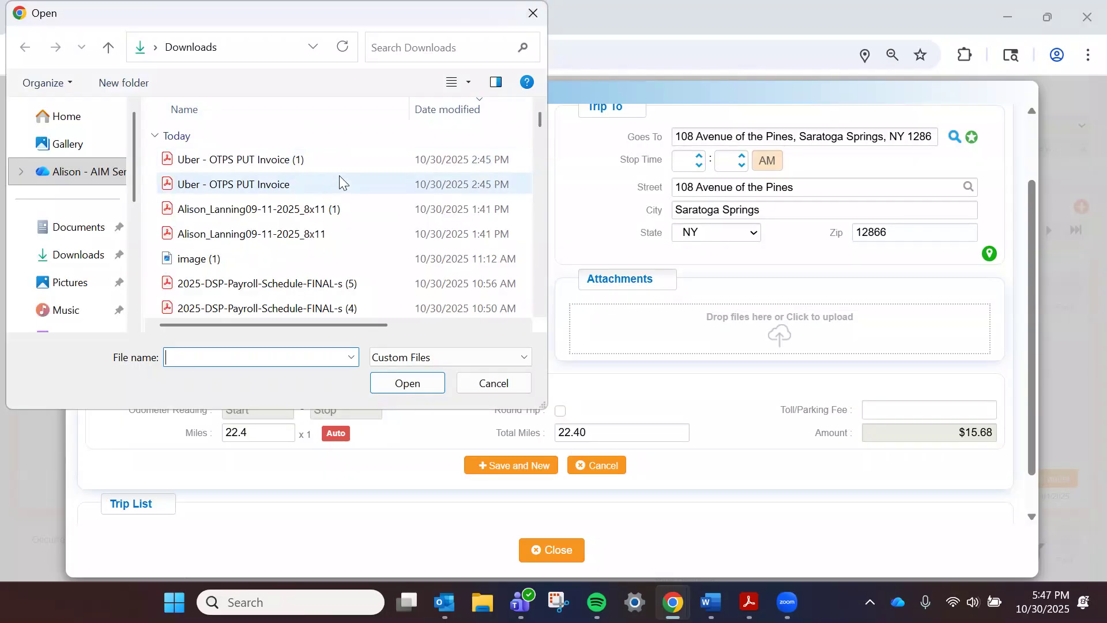
Step: Attach the 'Uber - OTPS PUT Invoice (1)' receipt from Downloads to the trip
{"action": "double_click", "coordinate": [340, 166]}
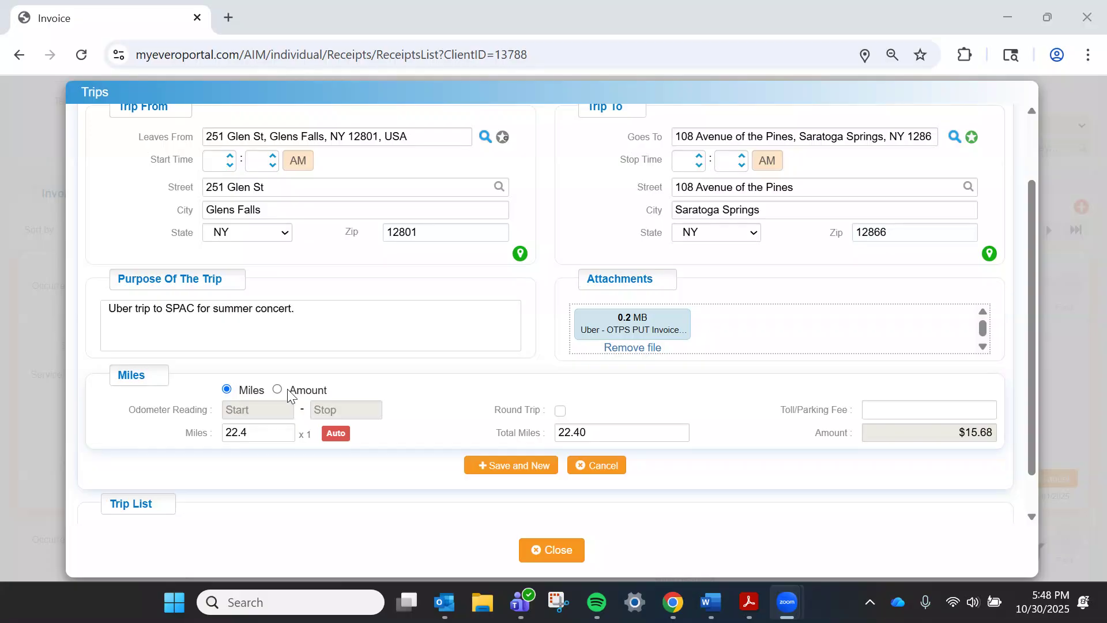
Step: Bill the trip by amount at $94.37 and save it to the Trip List
{"action": "left_click", "coordinate": [277, 389]}
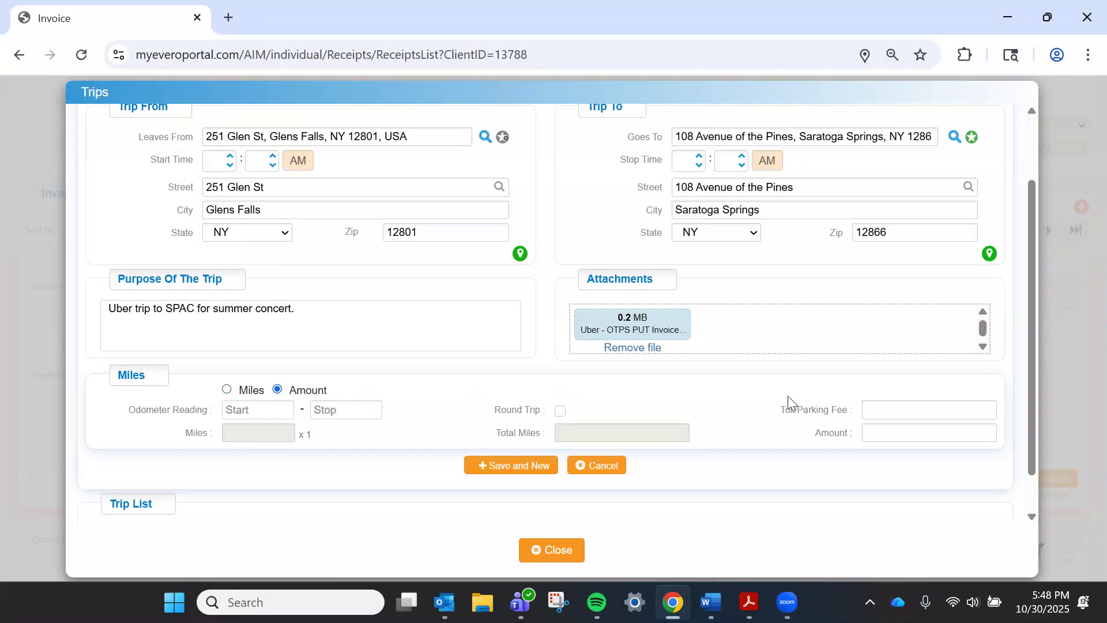
{"action": "left_click", "coordinate": [921, 434]}
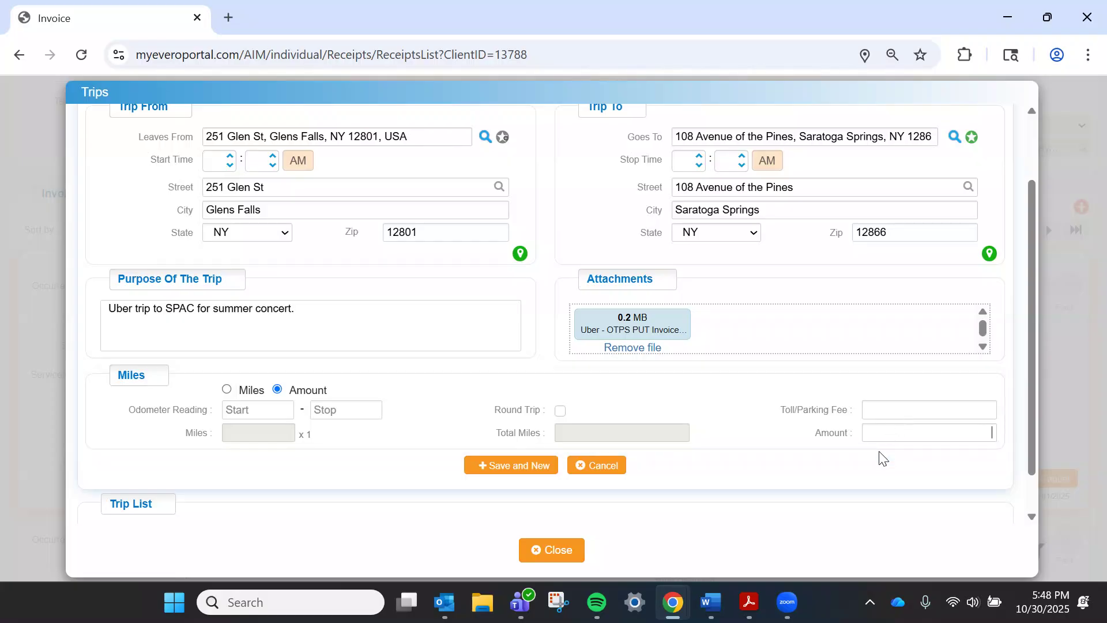
{"action": "type", "text": "94.37"}
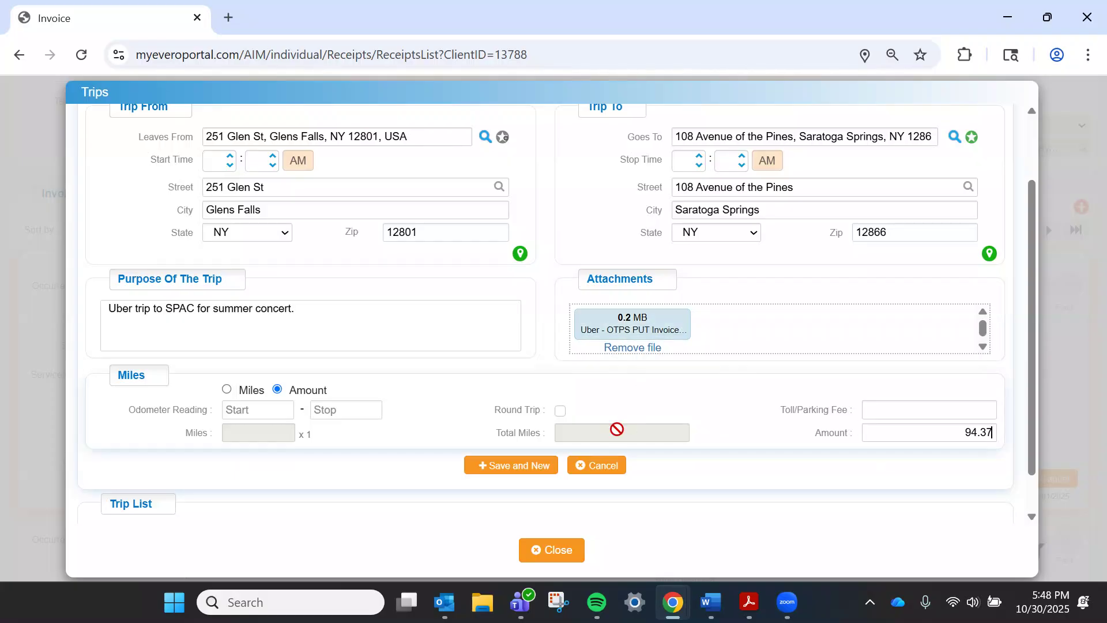
{"action": "left_click", "coordinate": [506, 467]}
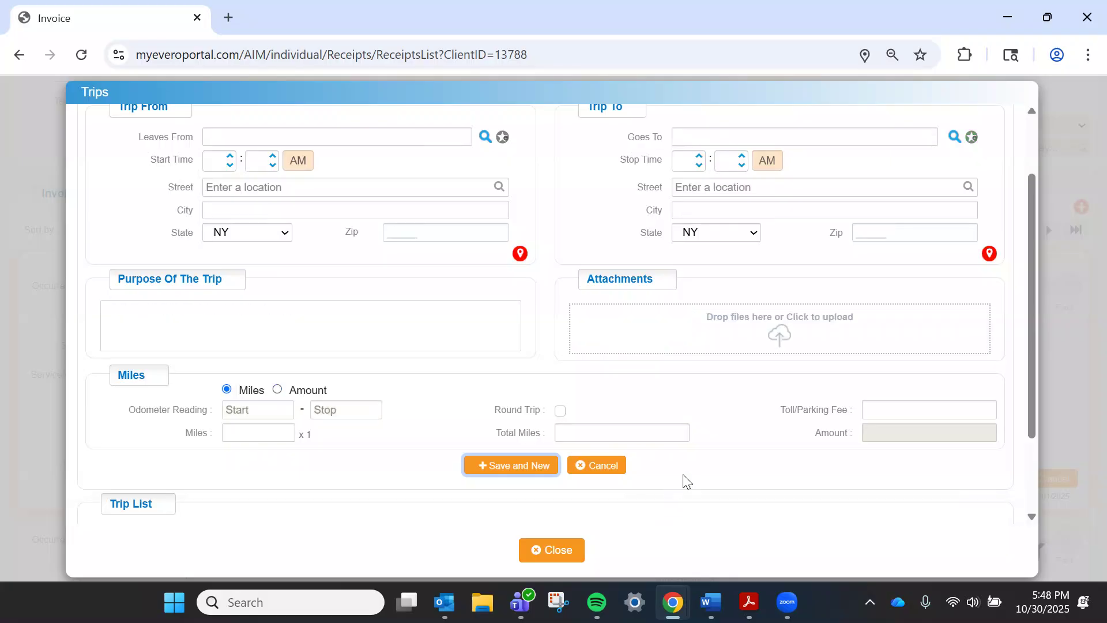
{"action": "scroll", "coordinate": [712, 462], "scroll_direction": "down", "scroll_amount": 2}
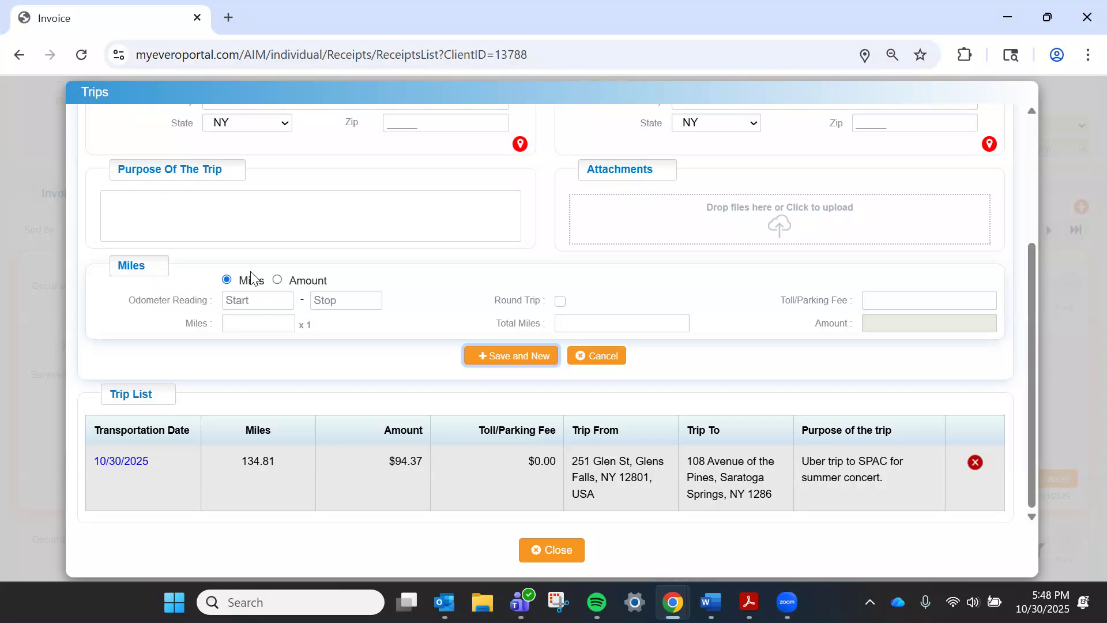
Step: Close the Trips dialog and save the $94.37 invoice so it shows as Submitted
{"action": "left_click", "coordinate": [545, 554]}
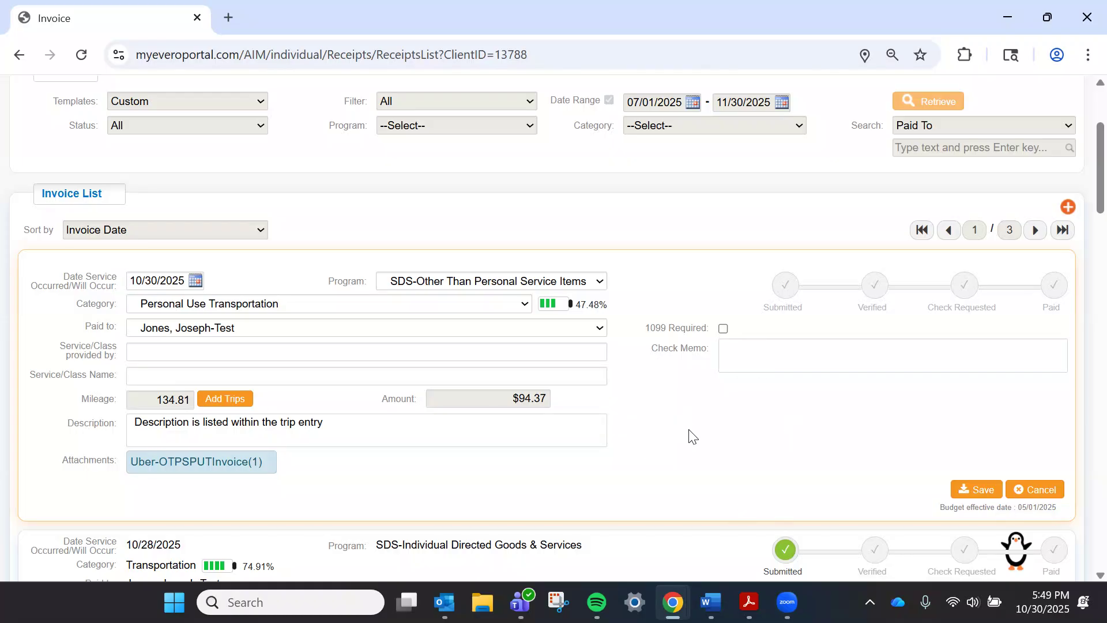
{"action": "left_click", "coordinate": [959, 495]}
{"action": "mouse_move", "coordinate": [784, 184]}
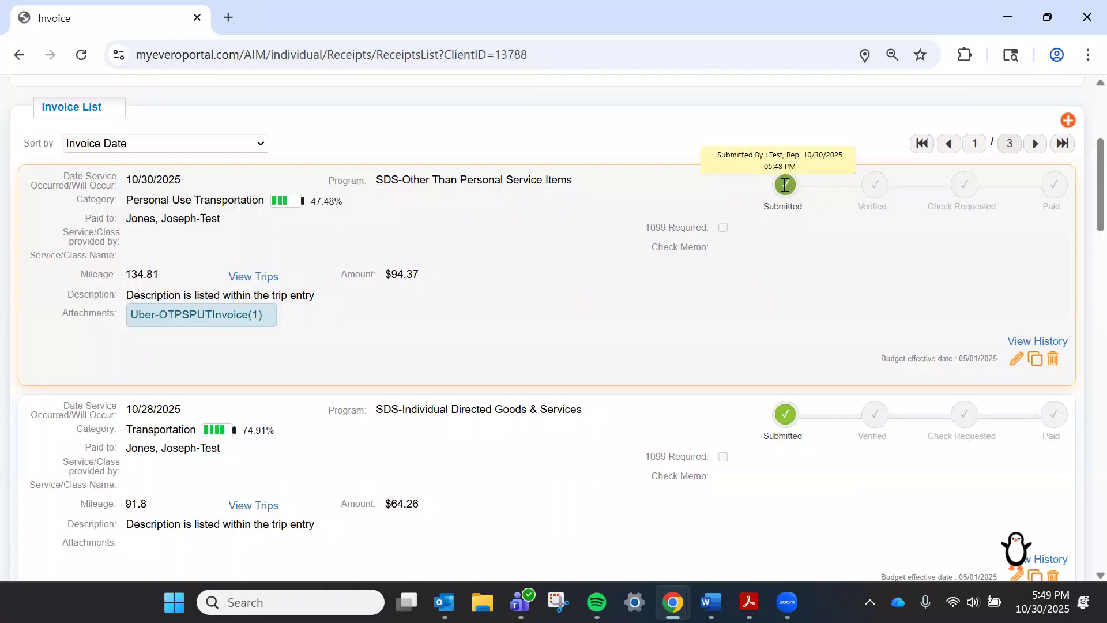